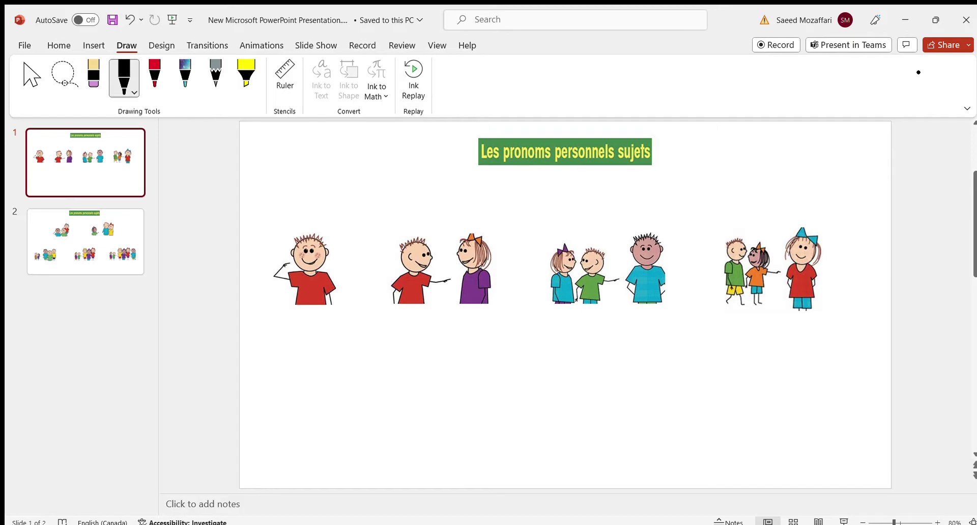
Step: Ink 'I' over 'je' under the first boy and 'You' over 'tu' under the pair
{"action": "mouse_move", "coordinate": [309, 314]}
{"action": "left_mouse_down"}
{"action": "mouse_move", "coordinate": [310, 334]}
{"action": "mouse_move", "coordinate": [316, 312]}
{"action": "left_mouse_up"}
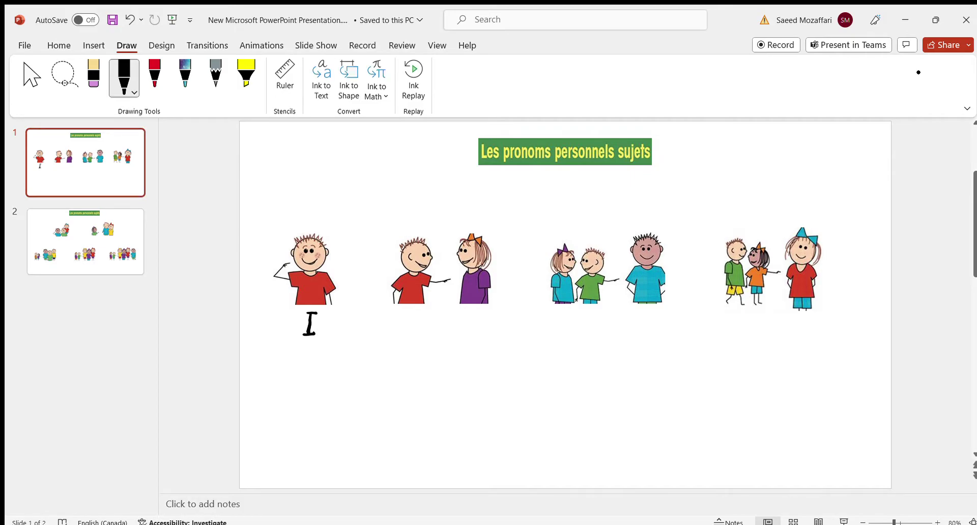
{"action": "mouse_move", "coordinate": [304, 358]}
{"action": "left_mouse_down"}
{"action": "mouse_move", "coordinate": [306, 377]}
{"action": "mouse_move", "coordinate": [299, 372]}
{"action": "mouse_move", "coordinate": [320, 362]}
{"action": "mouse_move", "coordinate": [323, 377]}
{"action": "left_mouse_up"}
{"action": "mouse_move", "coordinate": [460, 314]}
{"action": "left_mouse_down"}
{"action": "mouse_move", "coordinate": [469, 326]}
{"action": "mouse_move", "coordinate": [459, 341]}
{"action": "mouse_move", "coordinate": [483, 322]}
{"action": "mouse_move", "coordinate": [491, 331]}
{"action": "mouse_move", "coordinate": [497, 319]}
{"action": "mouse_move", "coordinate": [501, 333]}
{"action": "left_mouse_up"}
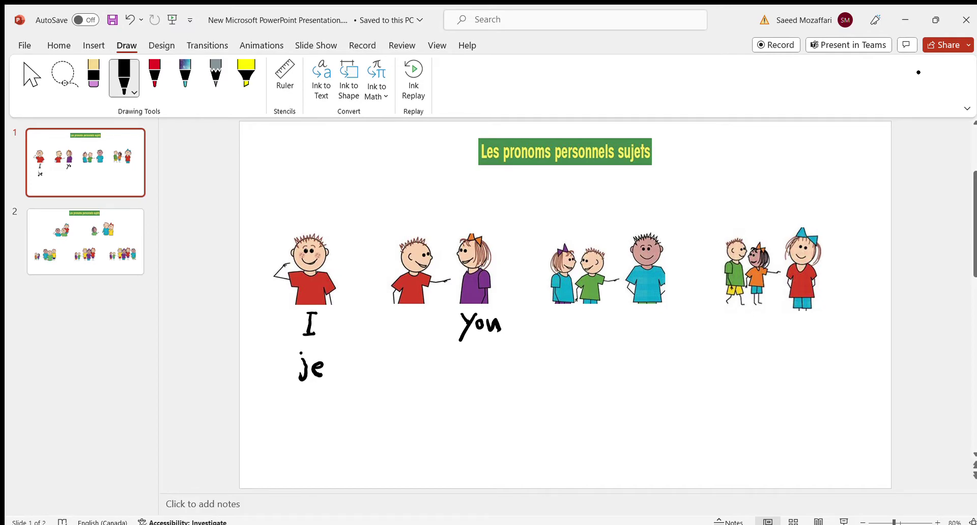
{"action": "mouse_move", "coordinate": [460, 359]}
{"action": "left_mouse_down"}
{"action": "mouse_move", "coordinate": [456, 389]}
{"action": "mouse_move", "coordinate": [464, 367]}
{"action": "mouse_move", "coordinate": [467, 389]}
{"action": "mouse_move", "coordinate": [474, 375]}
{"action": "mouse_move", "coordinate": [481, 389]}
{"action": "left_mouse_up"}
Step: Ink 'he'/'il' under the third group and 'she'/'elle' under the last, then go to slide 2
{"action": "mouse_move", "coordinate": [636, 311]}
{"action": "left_mouse_down"}
{"action": "mouse_move", "coordinate": [637, 330]}
{"action": "mouse_move", "coordinate": [661, 323]}
{"action": "mouse_move", "coordinate": [662, 331]}
{"action": "left_mouse_up"}
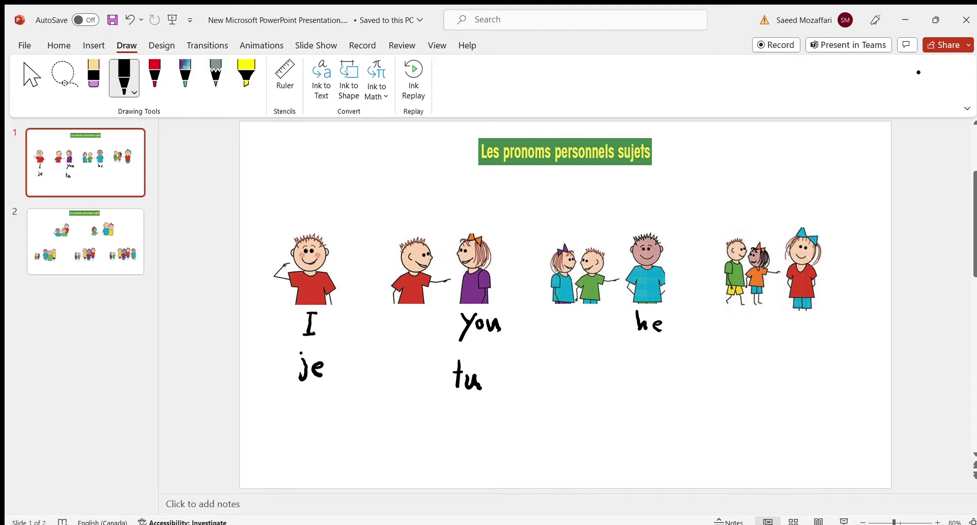
{"action": "left_click_drag", "start_coordinate": [630, 355], "coordinate": [634, 366]}
{"action": "mouse_move", "coordinate": [790, 326]}
{"action": "left_mouse_down"}
{"action": "mouse_move", "coordinate": [782, 340]}
{"action": "mouse_move", "coordinate": [816, 347]}
{"action": "left_mouse_up"}
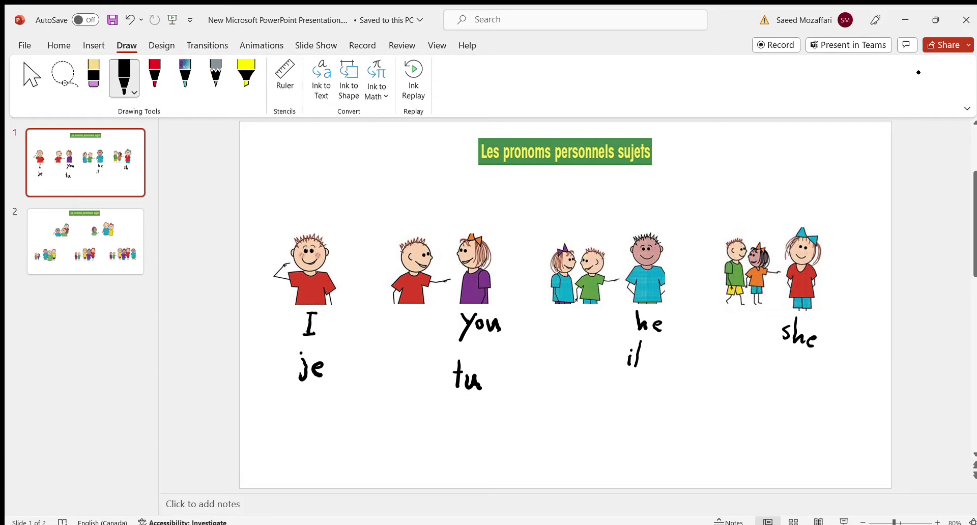
{"action": "mouse_move", "coordinate": [774, 377]}
{"action": "left_mouse_down"}
{"action": "mouse_move", "coordinate": [779, 370]}
{"action": "mouse_move", "coordinate": [781, 383]}
{"action": "mouse_move", "coordinate": [791, 362]}
{"action": "mouse_move", "coordinate": [785, 384]}
{"action": "mouse_move", "coordinate": [808, 389]}
{"action": "left_mouse_up"}
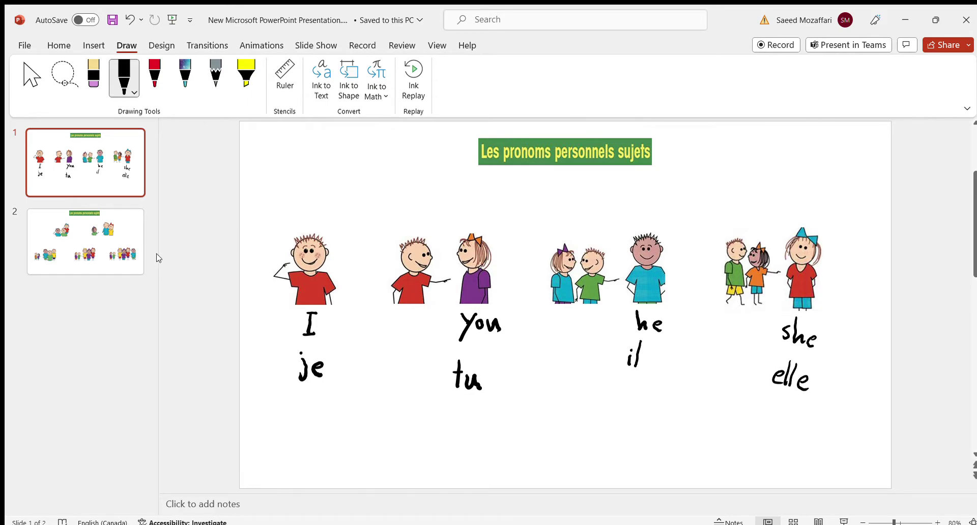
{"action": "left_click", "coordinate": [125, 256]}
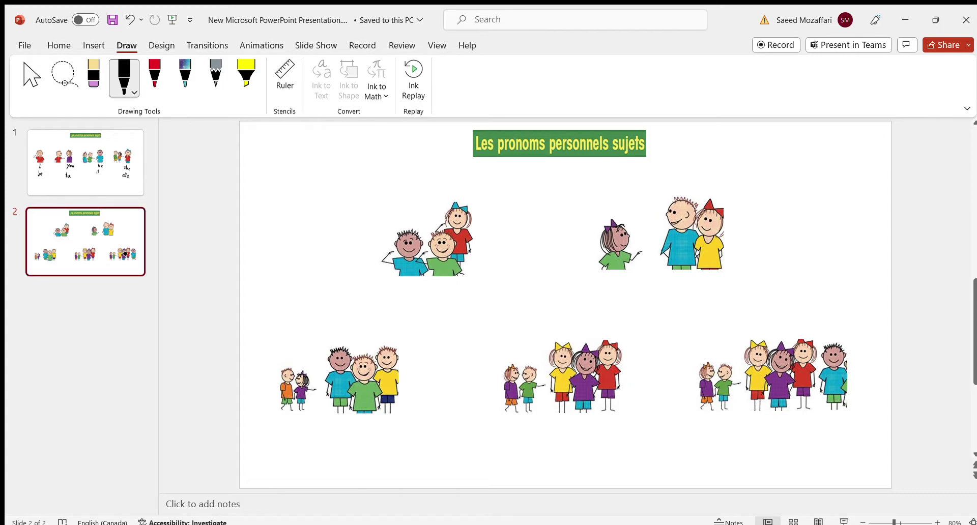
Step: Ink 'We' over 'nous' under the top-left group and 'You' under the top-right group
{"action": "left_click_drag", "start_coordinate": [404, 285], "coordinate": [435, 297]}
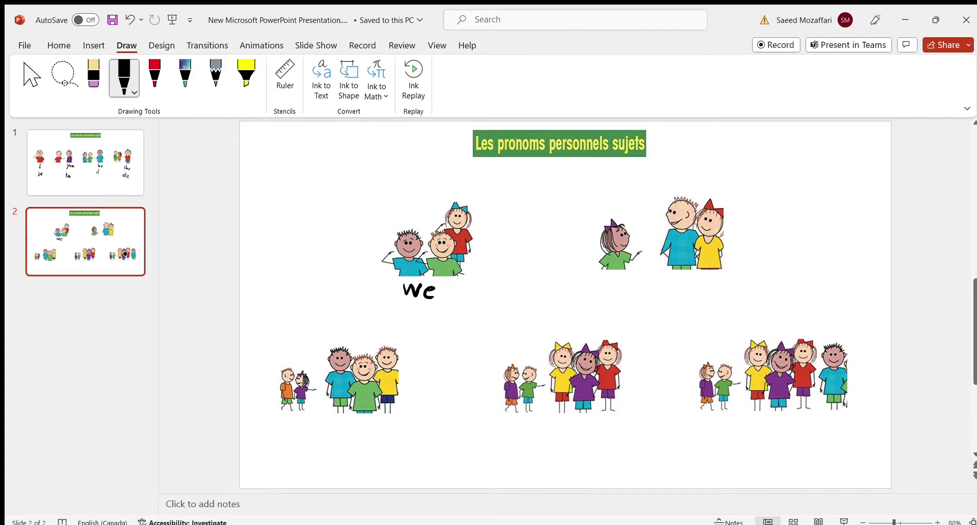
{"action": "mouse_move", "coordinate": [390, 321]}
{"action": "left_mouse_down"}
{"action": "mouse_move", "coordinate": [399, 334]}
{"action": "mouse_move", "coordinate": [411, 332]}
{"action": "mouse_move", "coordinate": [405, 324]}
{"action": "mouse_move", "coordinate": [422, 333]}
{"action": "mouse_move", "coordinate": [428, 322]}
{"action": "mouse_move", "coordinate": [437, 335]}
{"action": "left_mouse_up"}
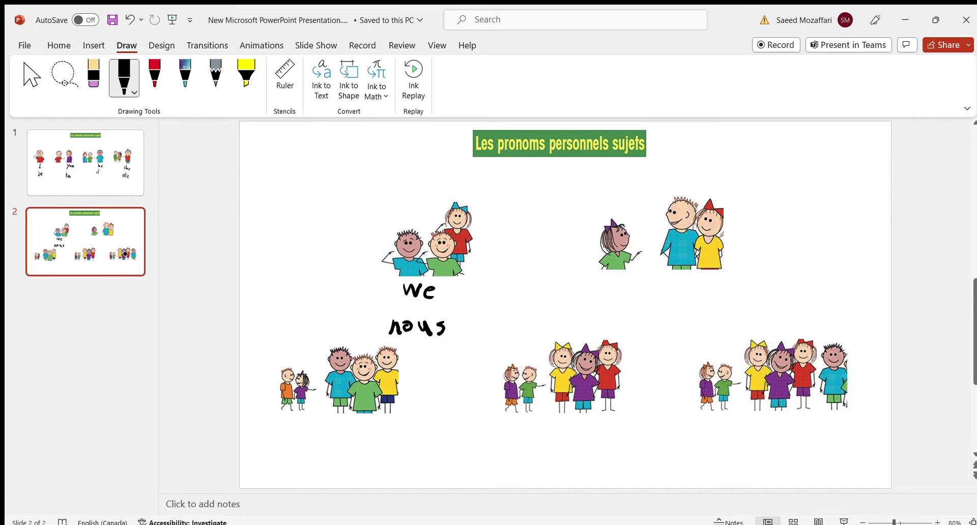
{"action": "mouse_move", "coordinate": [677, 278]}
{"action": "left_mouse_down"}
{"action": "mouse_move", "coordinate": [673, 301]}
{"action": "mouse_move", "coordinate": [692, 284]}
{"action": "mouse_move", "coordinate": [713, 292]}
{"action": "mouse_move", "coordinate": [684, 330]}
{"action": "mouse_move", "coordinate": [693, 314]}
{"action": "mouse_move", "coordinate": [696, 327]}
{"action": "mouse_move", "coordinate": [702, 319]}
{"action": "mouse_move", "coordinate": [710, 331]}
{"action": "mouse_move", "coordinate": [719, 321]}
{"action": "mouse_move", "coordinate": [731, 337]}
{"action": "left_mouse_up"}
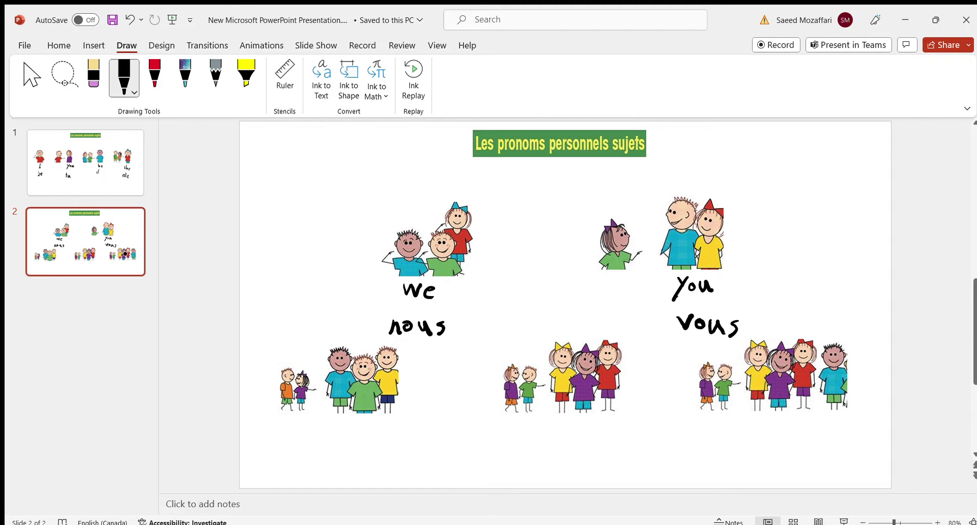
Step: Write 'They' under each of the three bottom groups on slide 2
{"action": "mouse_move", "coordinate": [347, 422]}
{"action": "left_mouse_down"}
{"action": "mouse_move", "coordinate": [347, 444]}
{"action": "mouse_move", "coordinate": [353, 423]}
{"action": "mouse_move", "coordinate": [368, 445]}
{"action": "mouse_move", "coordinate": [394, 438]}
{"action": "mouse_move", "coordinate": [383, 460]}
{"action": "left_mouse_up"}
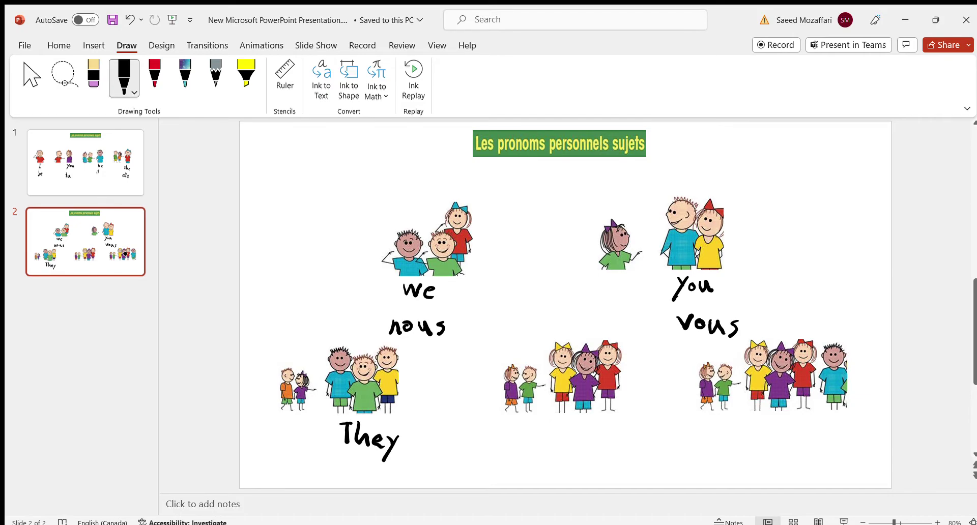
{"action": "mouse_move", "coordinate": [563, 423]}
{"action": "left_mouse_down"}
{"action": "mouse_move", "coordinate": [561, 446]}
{"action": "mouse_move", "coordinate": [562, 425]}
{"action": "mouse_move", "coordinate": [581, 450]}
{"action": "mouse_move", "coordinate": [595, 440]}
{"action": "mouse_move", "coordinate": [609, 448]}
{"action": "mouse_move", "coordinate": [598, 461]}
{"action": "left_mouse_up"}
{"action": "mouse_move", "coordinate": [769, 419]}
{"action": "left_mouse_down"}
{"action": "mouse_move", "coordinate": [772, 444]}
{"action": "mouse_move", "coordinate": [771, 420]}
{"action": "mouse_move", "coordinate": [784, 443]}
{"action": "mouse_move", "coordinate": [817, 444]}
{"action": "mouse_move", "coordinate": [810, 461]}
{"action": "left_mouse_up"}
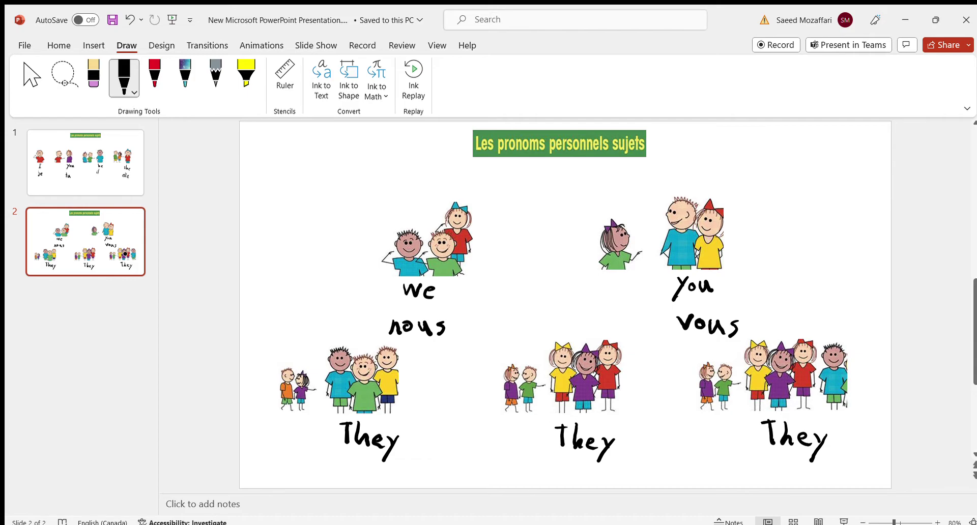
Step: Ink 'ils' under the left 'They', then return to slide 1
{"action": "left_click_drag", "start_coordinate": [343, 470], "coordinate": [343, 484]}
{"action": "left_click", "coordinate": [342, 467]}
{"action": "mouse_move", "coordinate": [354, 452]}
{"action": "left_mouse_down"}
{"action": "mouse_move", "coordinate": [350, 483]}
{"action": "mouse_move", "coordinate": [365, 474]}
{"action": "mouse_move", "coordinate": [364, 484]}
{"action": "left_mouse_up"}
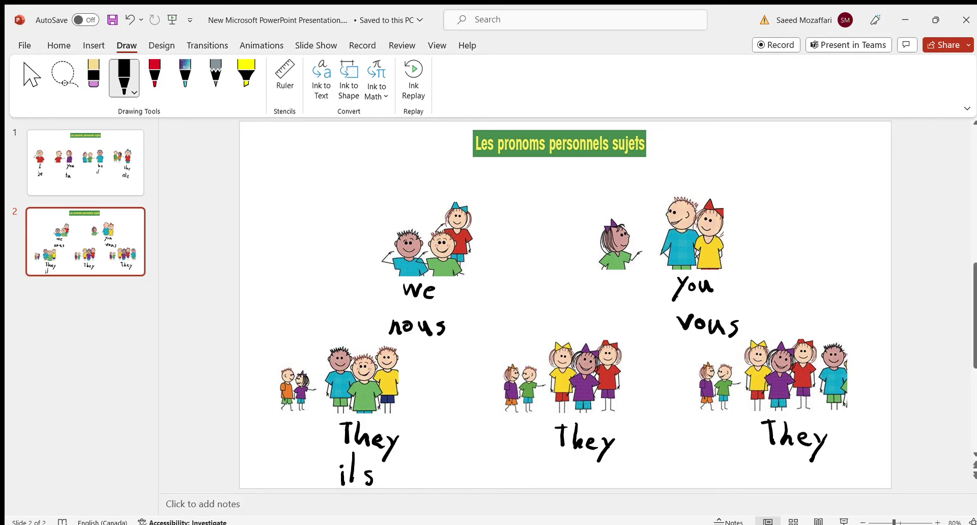
{"action": "left_click", "coordinate": [86, 163]}
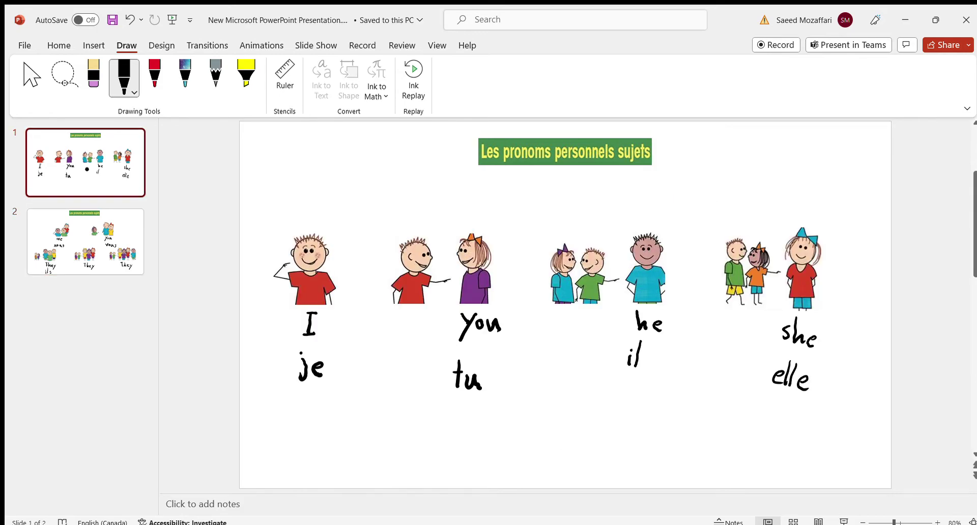
Step: Circle 'il' on slide 1, then circle the 's' of 'ils' on slide 2
{"action": "mouse_move", "coordinate": [642, 337]}
{"action": "left_mouse_down"}
{"action": "mouse_move", "coordinate": [616, 356]}
{"action": "mouse_move", "coordinate": [633, 376]}
{"action": "mouse_move", "coordinate": [650, 343]}
{"action": "left_mouse_up"}
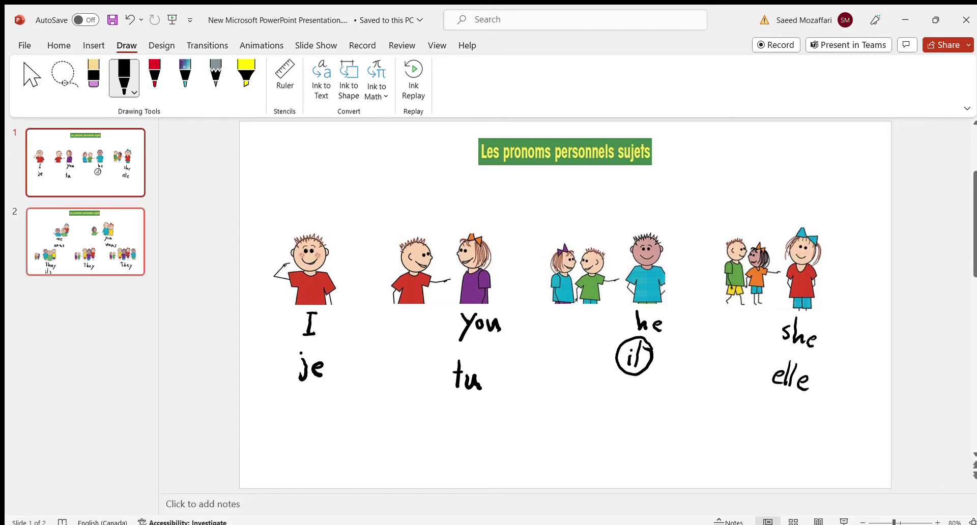
{"action": "left_click", "coordinate": [86, 242]}
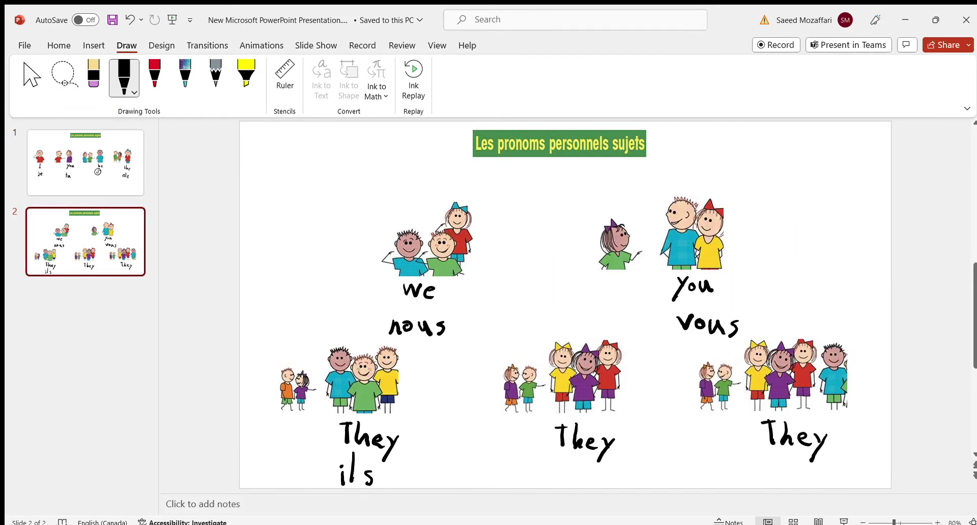
{"action": "mouse_move", "coordinate": [377, 465]}
{"action": "left_mouse_down"}
{"action": "mouse_move", "coordinate": [359, 472]}
{"action": "mouse_move", "coordinate": [363, 487]}
{"action": "mouse_move", "coordinate": [375, 486]}
{"action": "mouse_move", "coordinate": [374, 464]}
{"action": "left_mouse_up"}
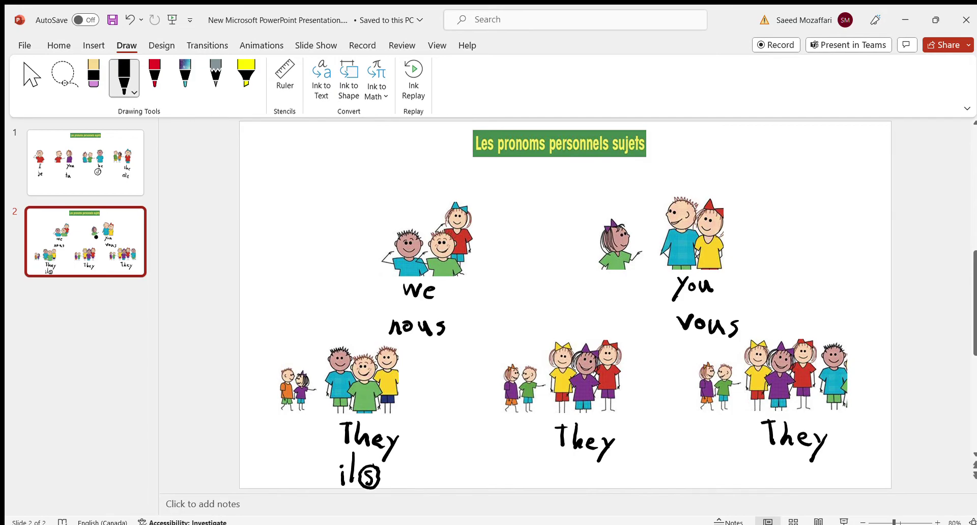
Step: Ink 'elles' with its 's' circled under the middle 'They'
{"action": "mouse_move", "coordinate": [542, 477]}
{"action": "left_mouse_down"}
{"action": "mouse_move", "coordinate": [553, 473]}
{"action": "mouse_move", "coordinate": [543, 482]}
{"action": "mouse_move", "coordinate": [556, 484]}
{"action": "left_mouse_up"}
{"action": "left_click_drag", "start_coordinate": [564, 457], "coordinate": [572, 486]}
{"action": "mouse_move", "coordinate": [579, 478]}
{"action": "left_mouse_down"}
{"action": "mouse_move", "coordinate": [591, 486]}
{"action": "mouse_move", "coordinate": [602, 472]}
{"action": "mouse_move", "coordinate": [596, 489]}
{"action": "mouse_move", "coordinate": [589, 483]}
{"action": "mouse_move", "coordinate": [607, 491]}
{"action": "mouse_move", "coordinate": [606, 471]}
{"action": "mouse_move", "coordinate": [591, 468]}
{"action": "left_mouse_up"}
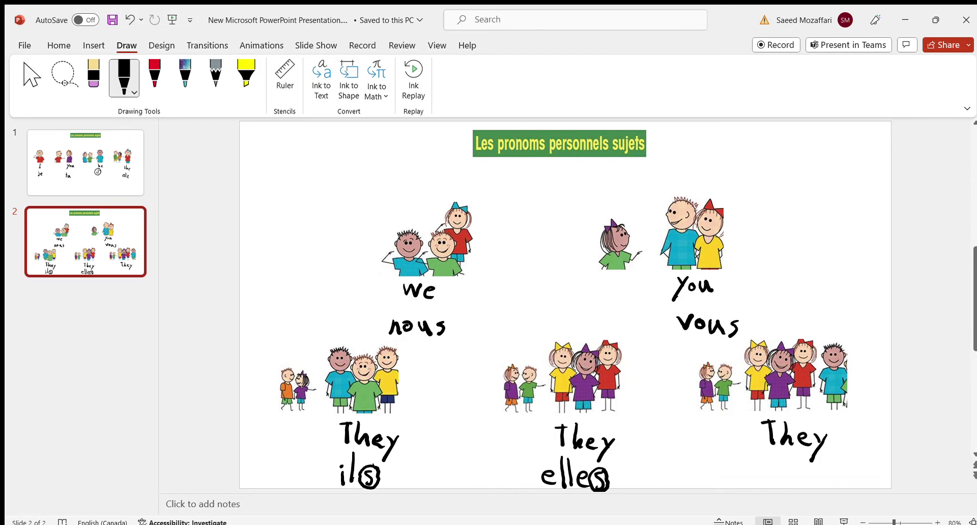
Step: Circle 'elle' under 'she' on slide 1, then switch to slide 2
{"action": "left_click", "coordinate": [85, 162]}
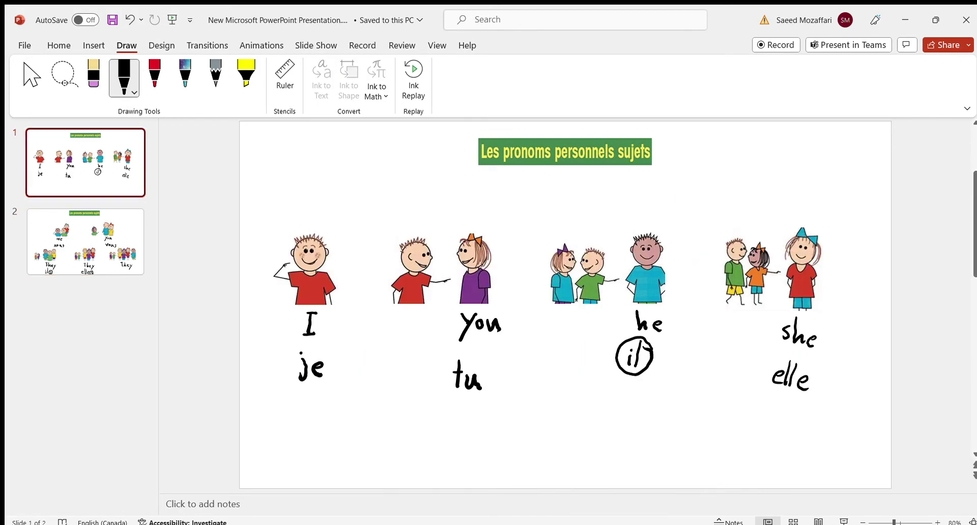
{"action": "mouse_move", "coordinate": [799, 356]}
{"action": "left_mouse_down"}
{"action": "mouse_move", "coordinate": [761, 367]}
{"action": "mouse_move", "coordinate": [784, 402]}
{"action": "mouse_move", "coordinate": [816, 379]}
{"action": "mouse_move", "coordinate": [801, 357]}
{"action": "left_mouse_up"}
{"action": "left_click", "coordinate": [85, 242]}
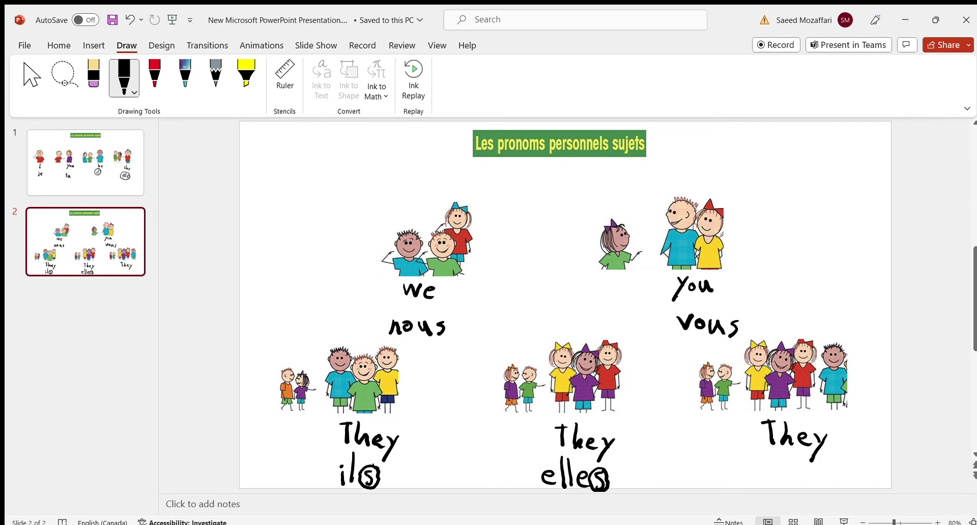
Step: Circle the right-hand group's children and ink 'ils' under its 'They'
{"action": "mouse_move", "coordinate": [850, 349]}
{"action": "left_mouse_down"}
{"action": "mouse_move", "coordinate": [816, 347]}
{"action": "mouse_move", "coordinate": [819, 399]}
{"action": "mouse_move", "coordinate": [852, 392]}
{"action": "mouse_move", "coordinate": [854, 356]}
{"action": "mouse_move", "coordinate": [793, 334]}
{"action": "mouse_move", "coordinate": [743, 356]}
{"action": "mouse_move", "coordinate": [753, 394]}
{"action": "mouse_move", "coordinate": [808, 392]}
{"action": "mouse_move", "coordinate": [752, 341]}
{"action": "left_mouse_up"}
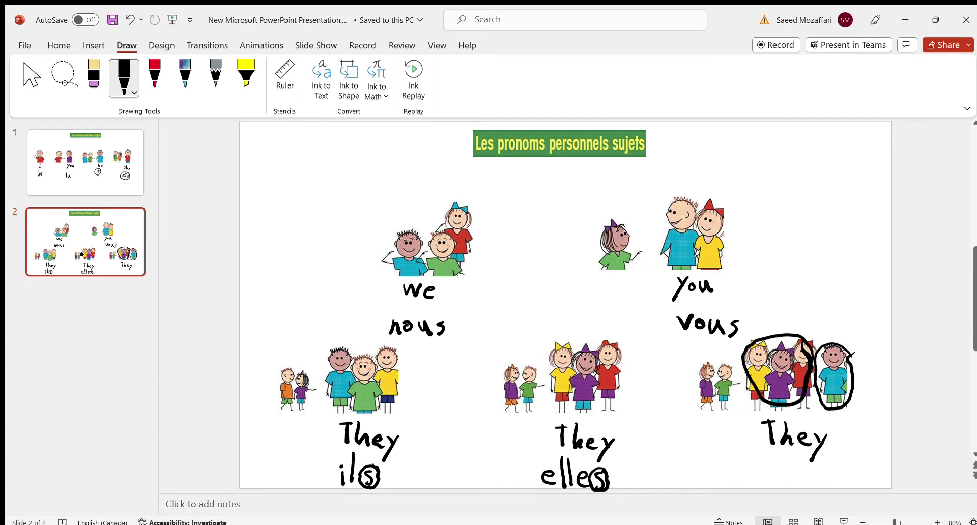
{"action": "left_click_drag", "start_coordinate": [765, 465], "coordinate": [765, 482]}
{"action": "mouse_move", "coordinate": [774, 449]}
{"action": "left_mouse_down"}
{"action": "mouse_move", "coordinate": [774, 482]}
{"action": "mouse_move", "coordinate": [786, 474]}
{"action": "mouse_move", "coordinate": [785, 483]}
{"action": "left_mouse_up"}
Step: Return to slide 1 to show its finished English and French pronoun labels
{"action": "left_click", "coordinate": [85, 163]}
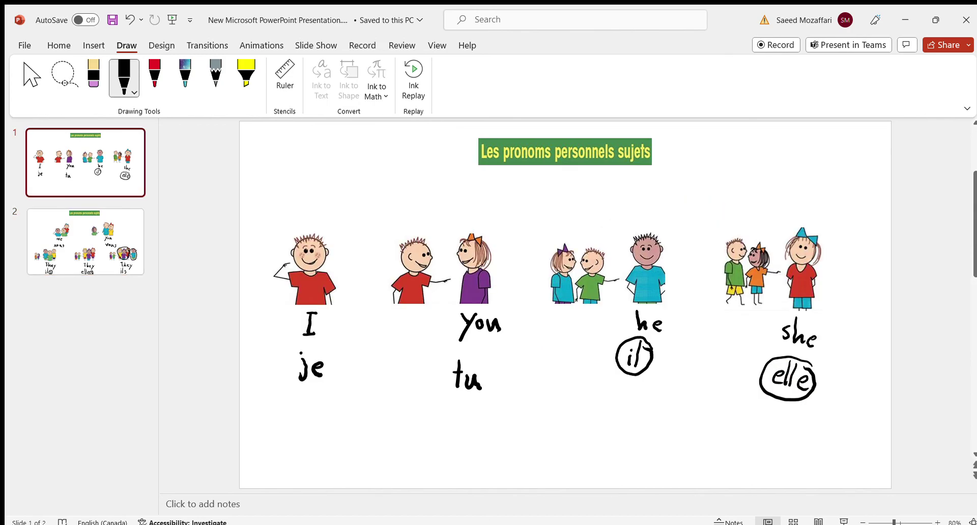